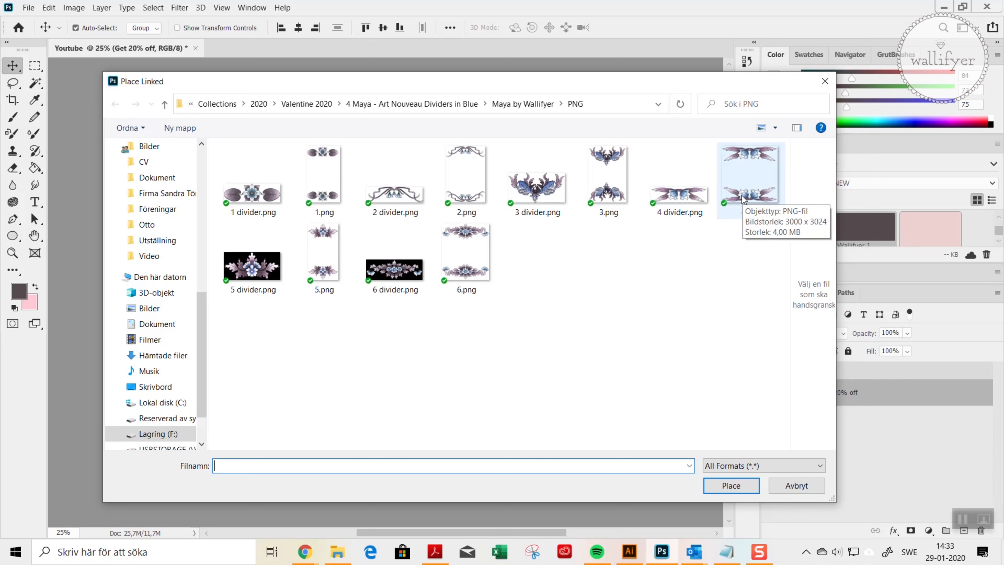
# Step: Place 4.png as a linked image, scale it to about 64.5%, and center it around the "Get 20% off" text
pyautogui.click(743, 172)
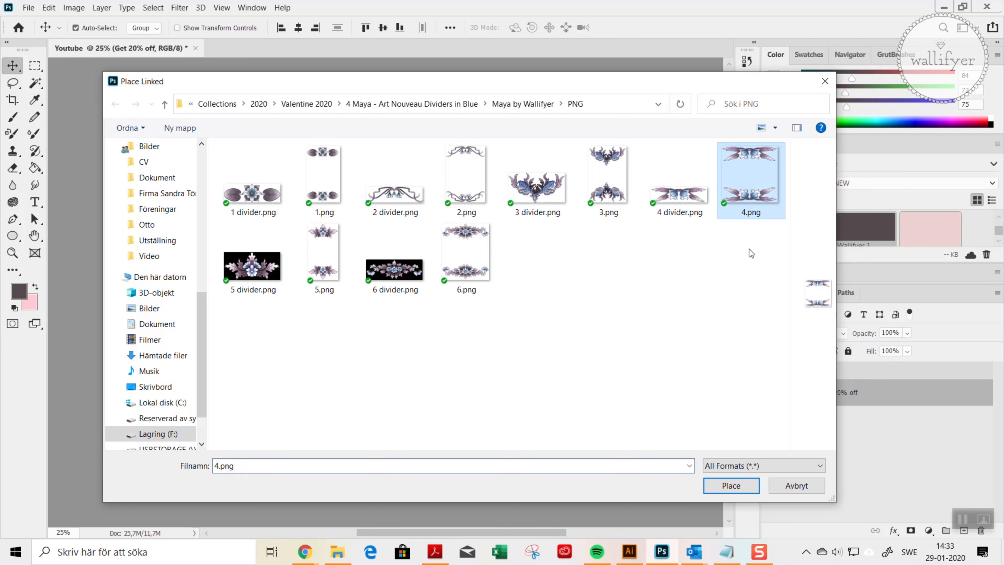
pyautogui.click(728, 488)
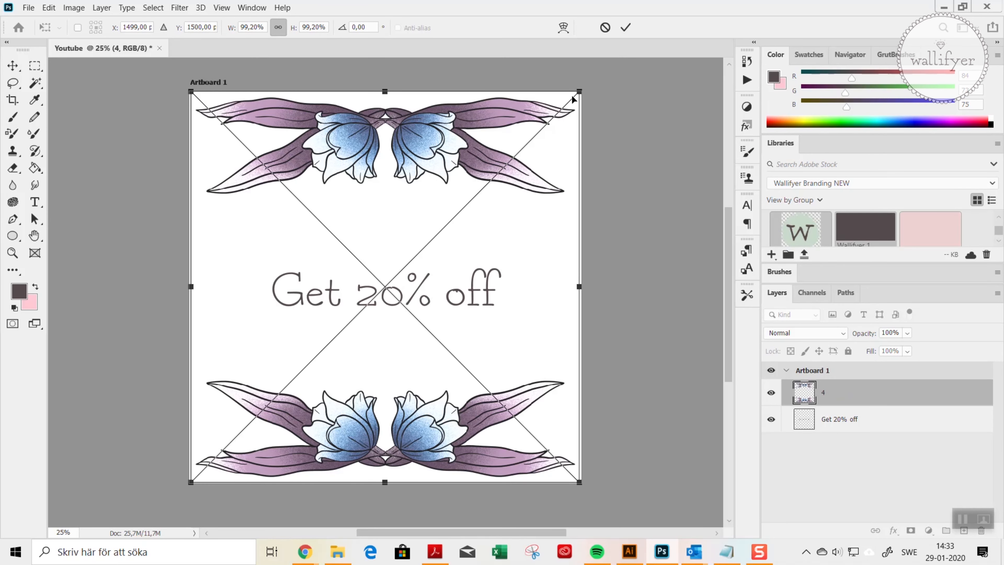
pyautogui.moveTo(578, 93); pyautogui.dragTo(533, 146)
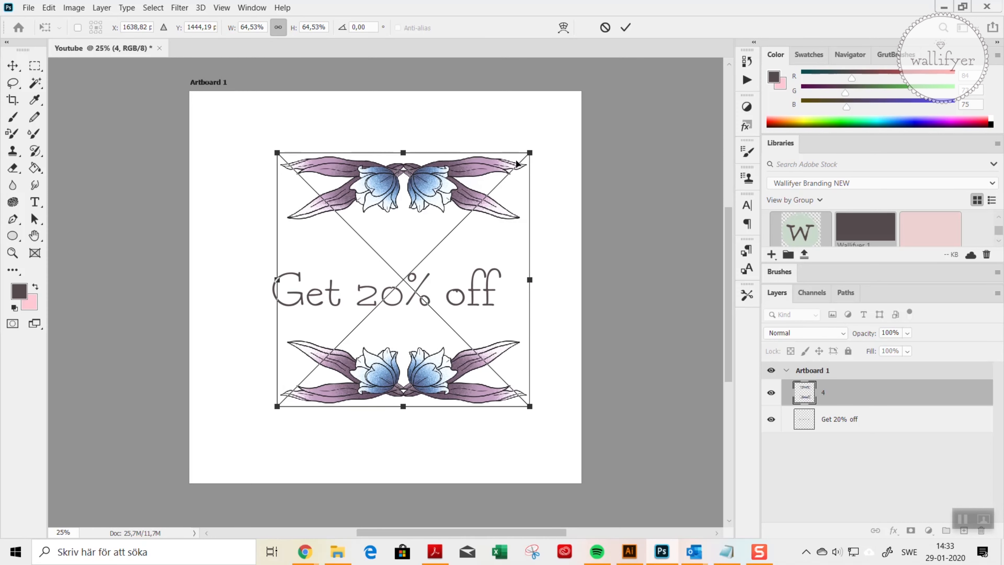
pyautogui.moveTo(480, 170); pyautogui.dragTo(469, 179)
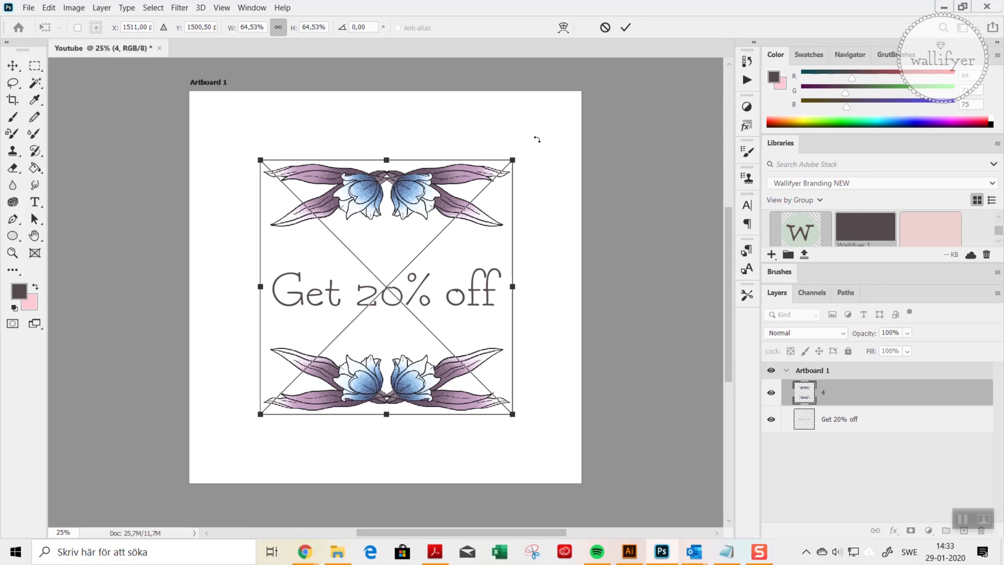
pyautogui.click(627, 27)
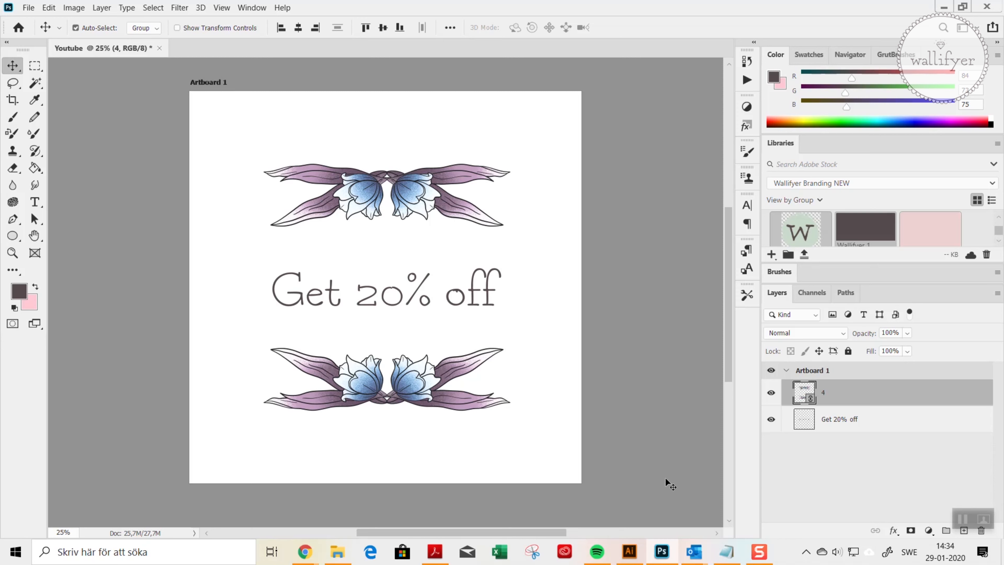
# Step: Merge the placed divider layer and the "Get 20% off" text layer into one layer
pyautogui.keyDown('shift'); pyautogui.click(859, 419); pyautogui.keyUp('shift')
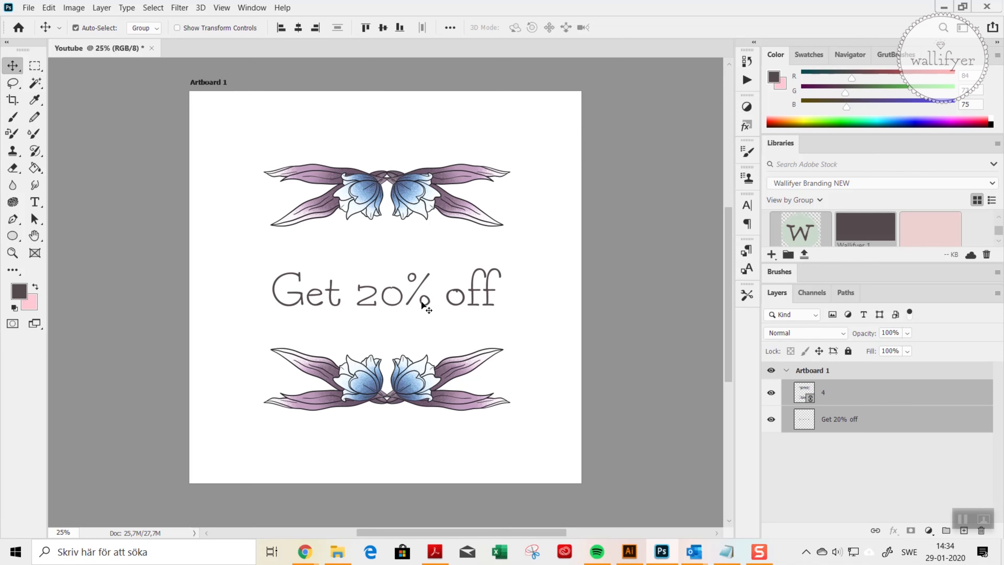
pyautogui.click(102, 8)
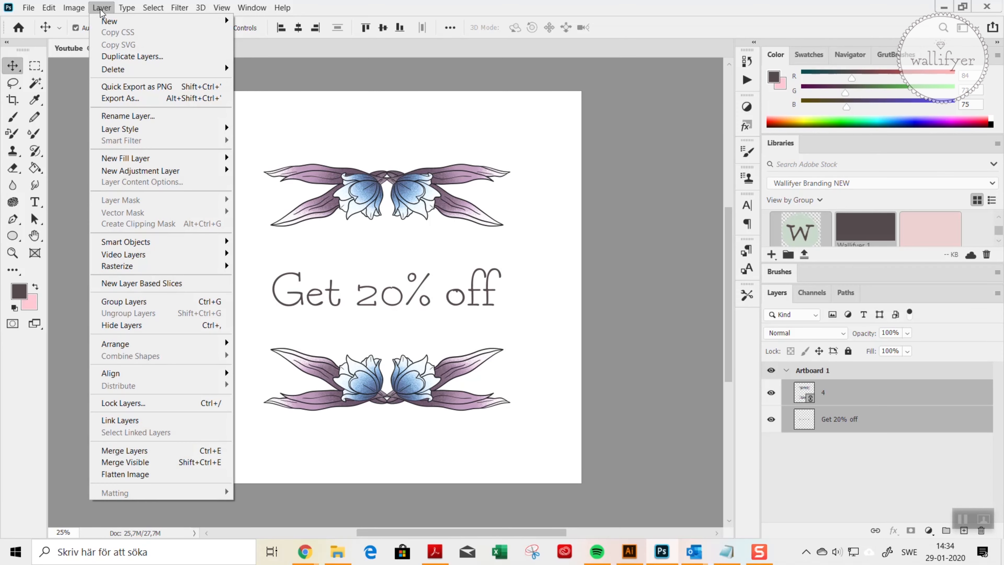
pyautogui.click(184, 451)
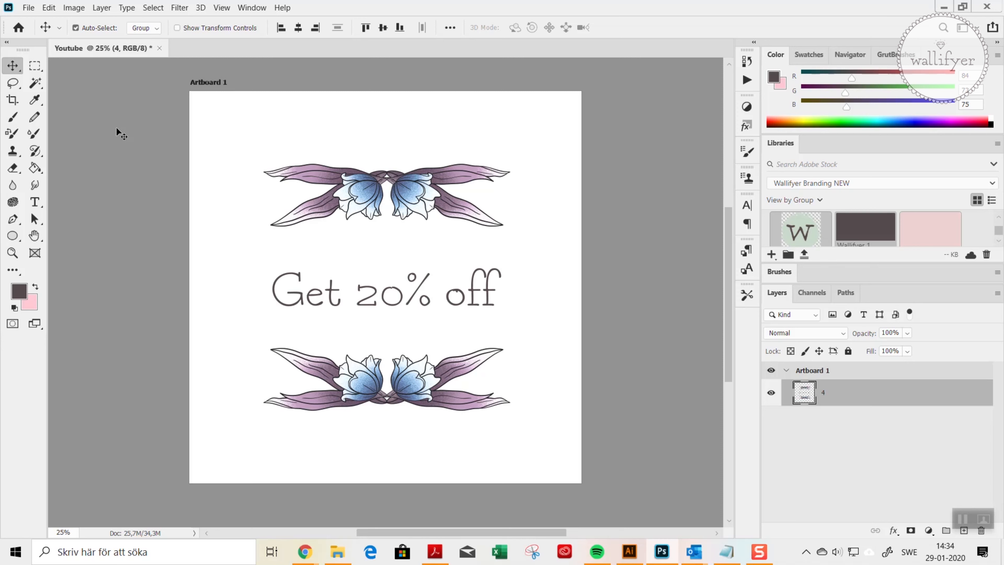
# Step: Cut the upper tulip divider out of the merged layer using a rectangular marquee selection
pyautogui.click(39, 66)
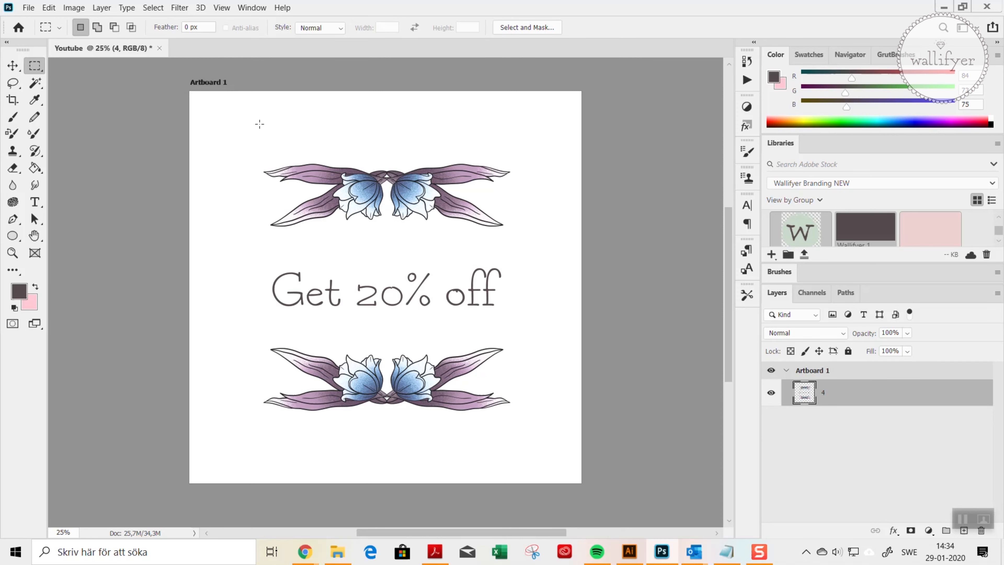
pyautogui.moveTo(253, 144); pyautogui.dragTo(521, 244)
pyautogui.click(49, 8)
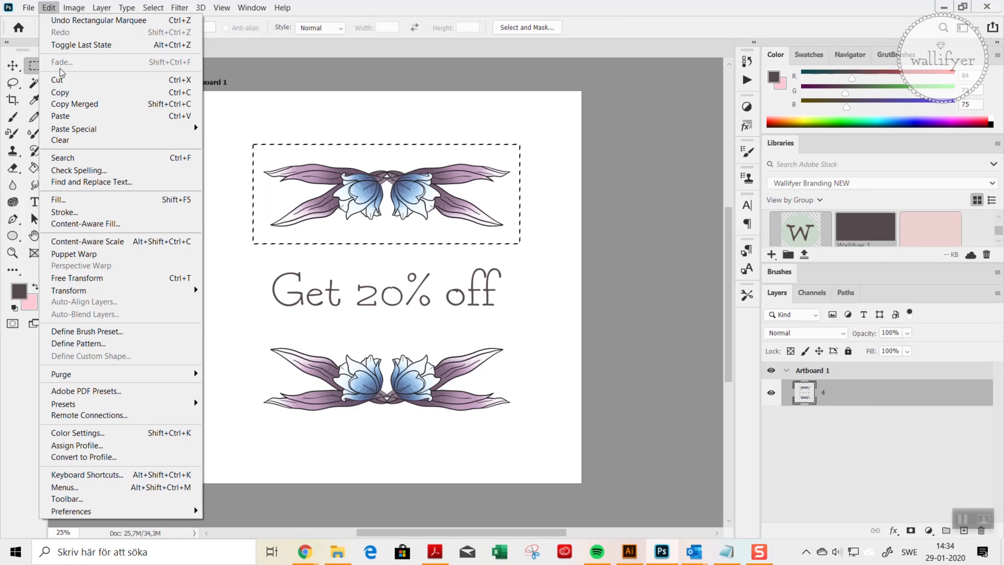
pyautogui.click(61, 80)
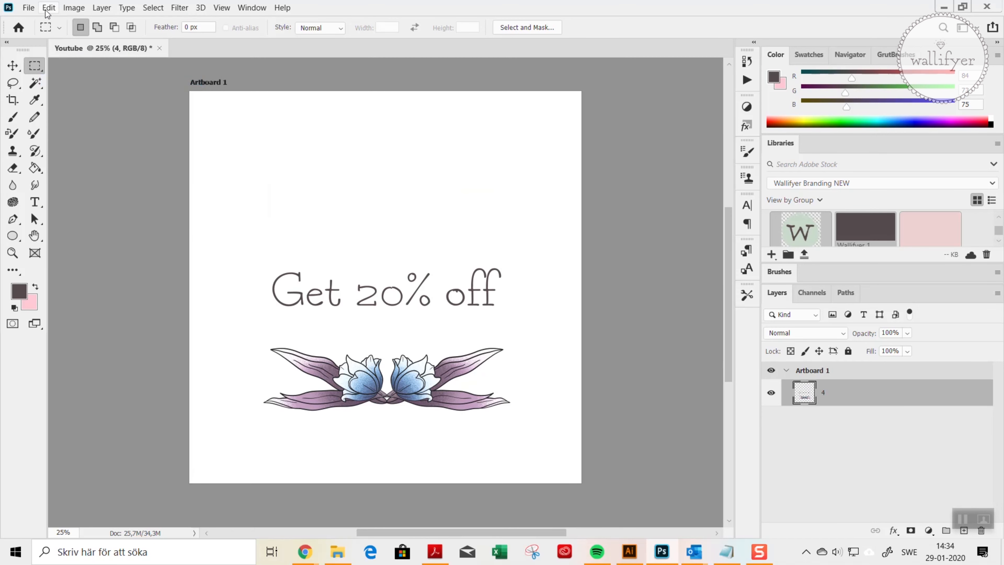
# Step: Paste the upper divider onto its own layer and move it back above the text, aligned with the lower divider
pyautogui.click(48, 8)
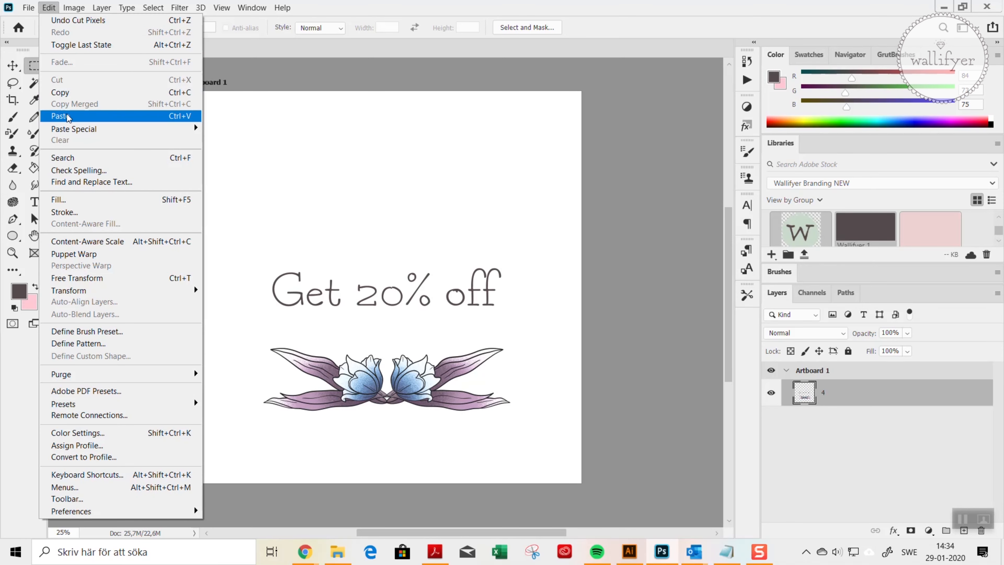
pyautogui.click(67, 116)
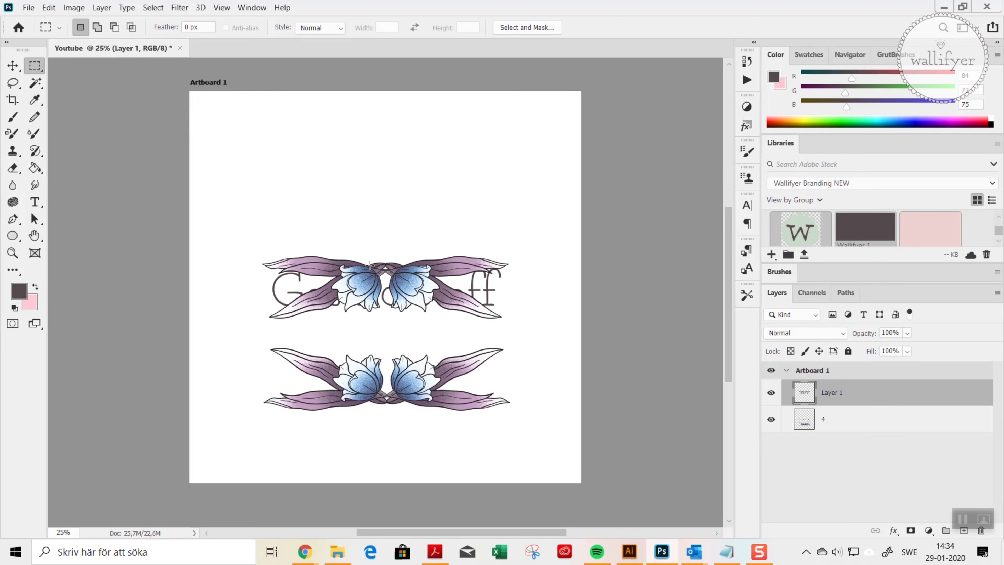
pyautogui.click(12, 61)
pyautogui.moveTo(420, 285); pyautogui.dragTo(416, 183)
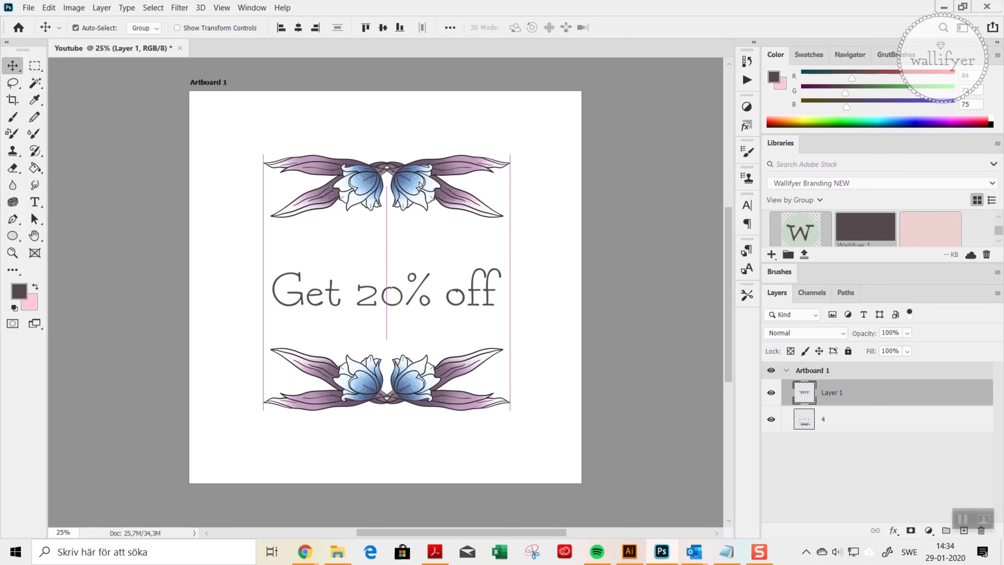
# Step: Cut the lower tulip divider out of layer 4 using a rectangular marquee selection
pyautogui.click(34, 65)
pyautogui.click(869, 418)
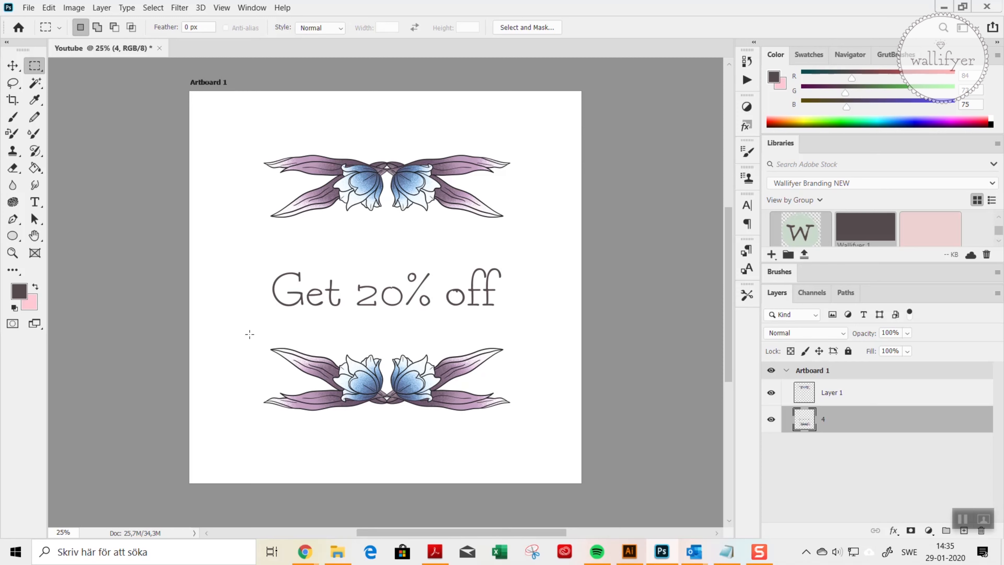
pyautogui.moveTo(250, 330); pyautogui.dragTo(530, 434)
pyautogui.click(49, 7)
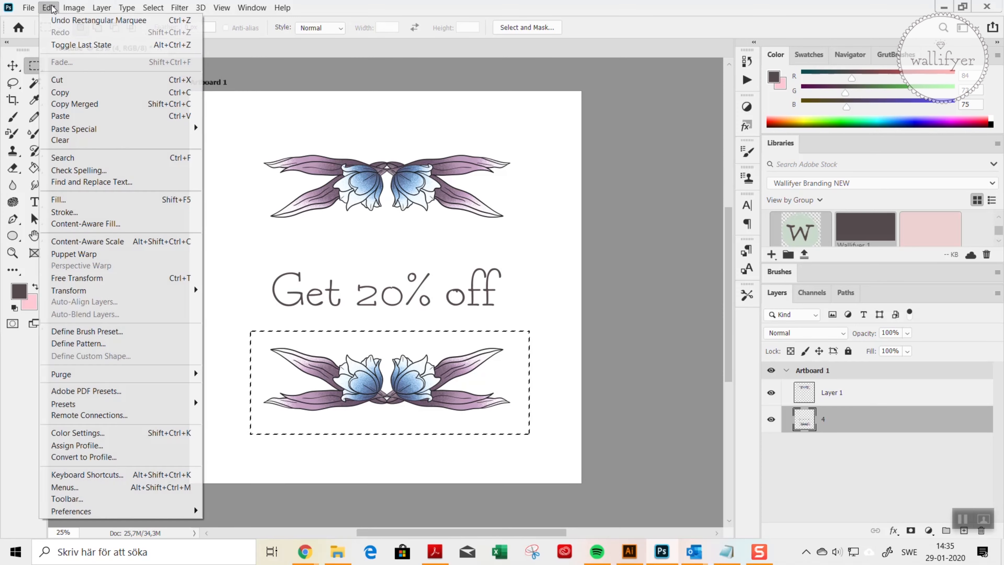
pyautogui.click(78, 81)
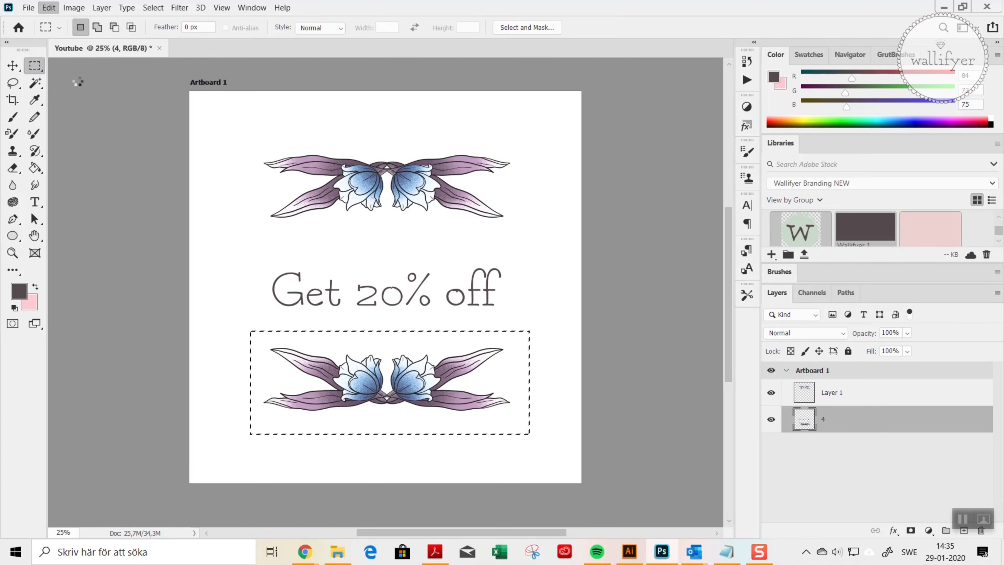
# Step: Paste the lower divider onto its own layer below the text and bring the upper divider slightly down
pyautogui.click(49, 7)
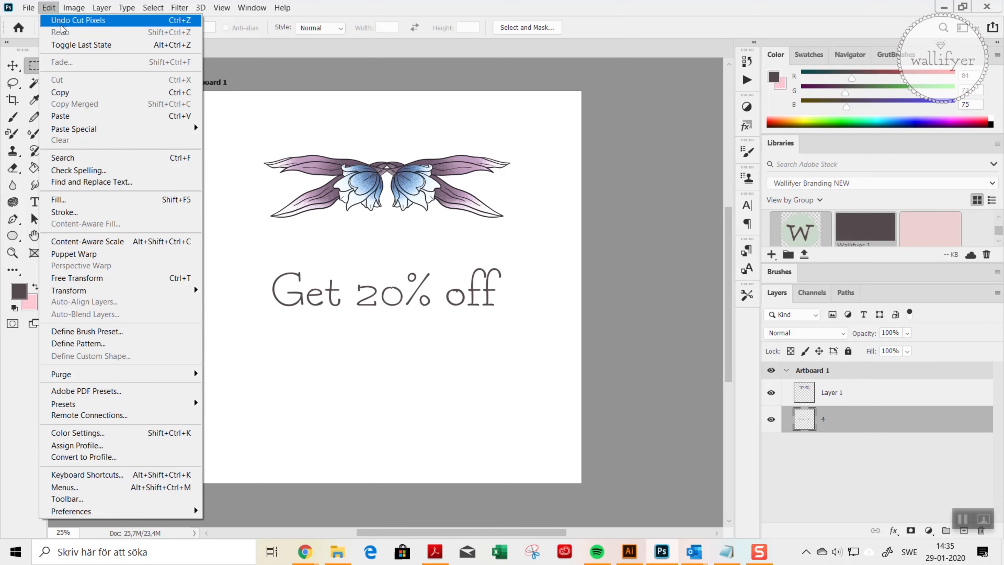
pyautogui.click(78, 115)
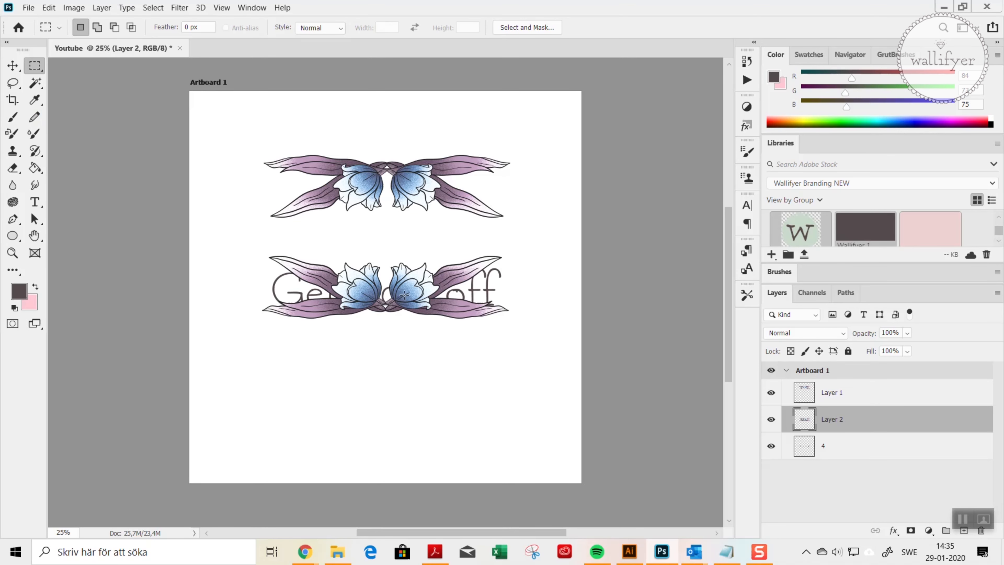
pyautogui.click(12, 66)
pyautogui.moveTo(401, 281); pyautogui.dragTo(419, 373)
pyautogui.moveTo(428, 181); pyautogui.dragTo(429, 191)
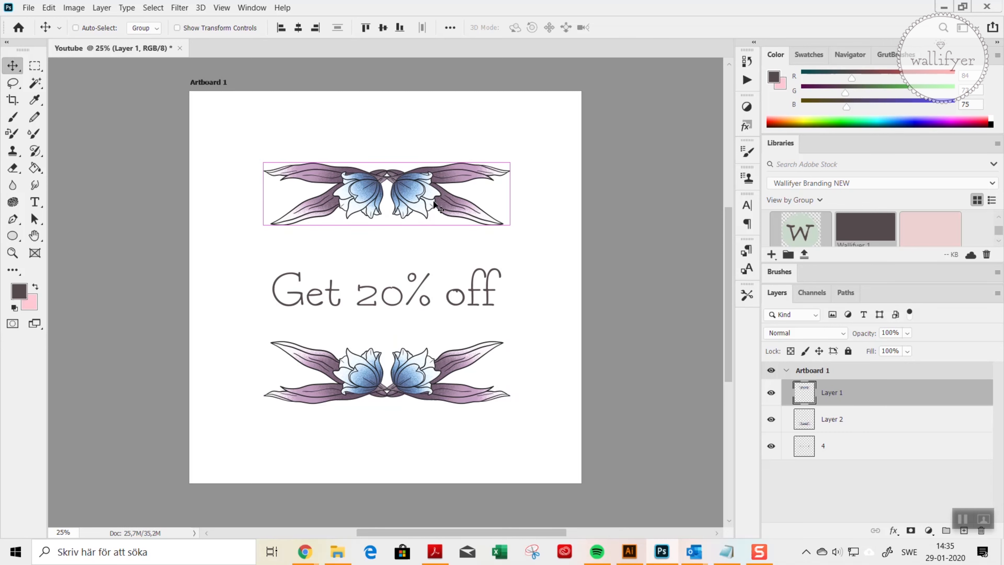
# Step: Try shrinking and shifting the upper divider with Free Transform, and undo both changes
pyautogui.hotkey('ctrl', 't')
pyautogui.moveTo(510, 166); pyautogui.dragTo(433, 181)
pyautogui.moveTo(377, 210); pyautogui.dragTo(412, 210)
pyautogui.hotkey('ctrl', 'z')
pyautogui.hotkey('ctrl', 'z')
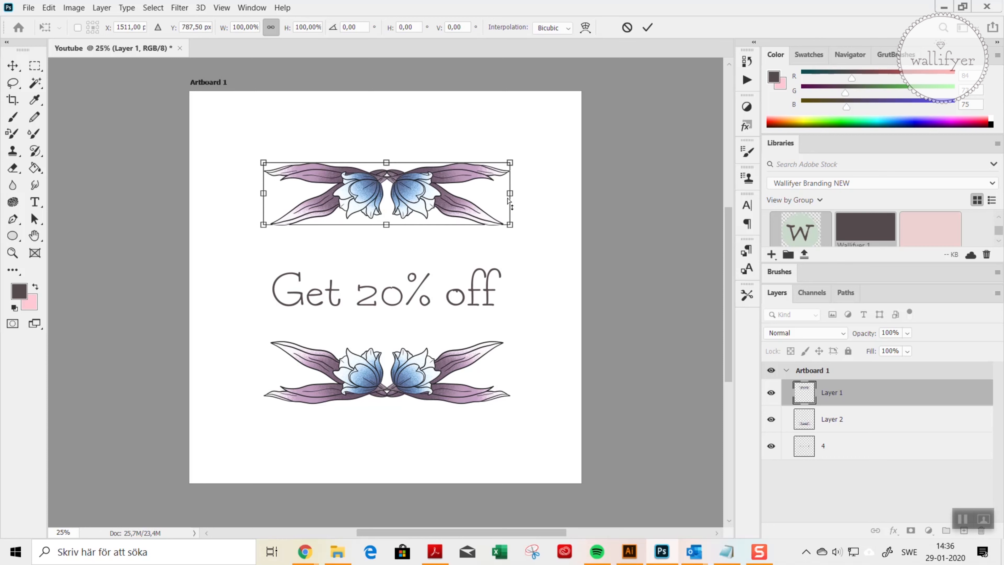
pyautogui.click(647, 27)
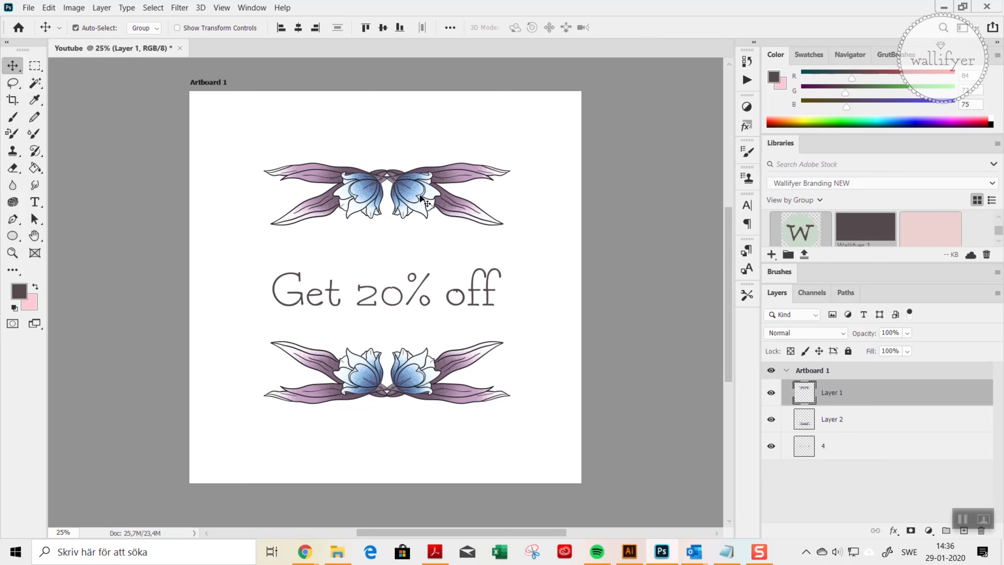
# Step: Move the upper divider slightly down, closer to the "Get 20% off" text
pyautogui.moveTo(419, 200); pyautogui.dragTo(420, 208)
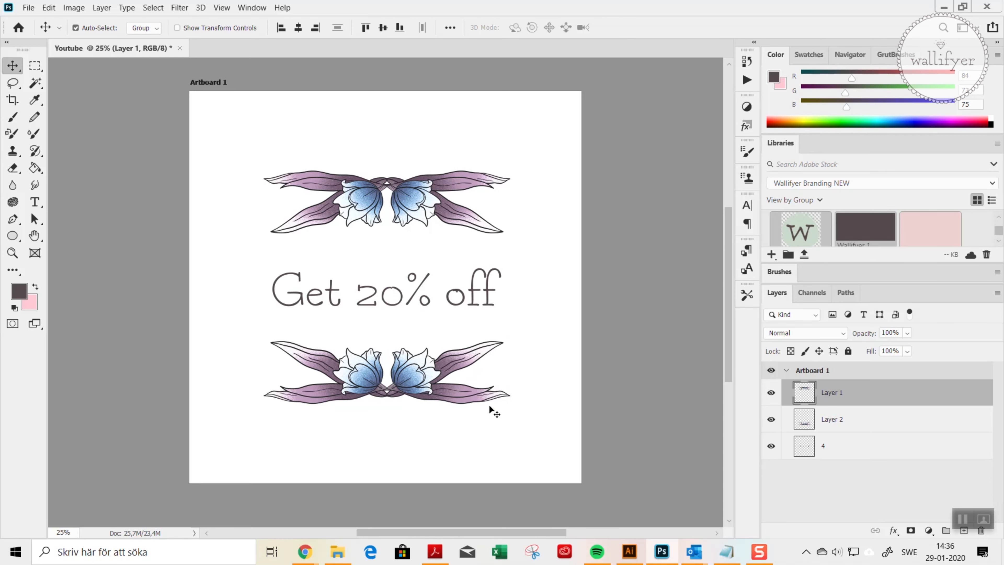